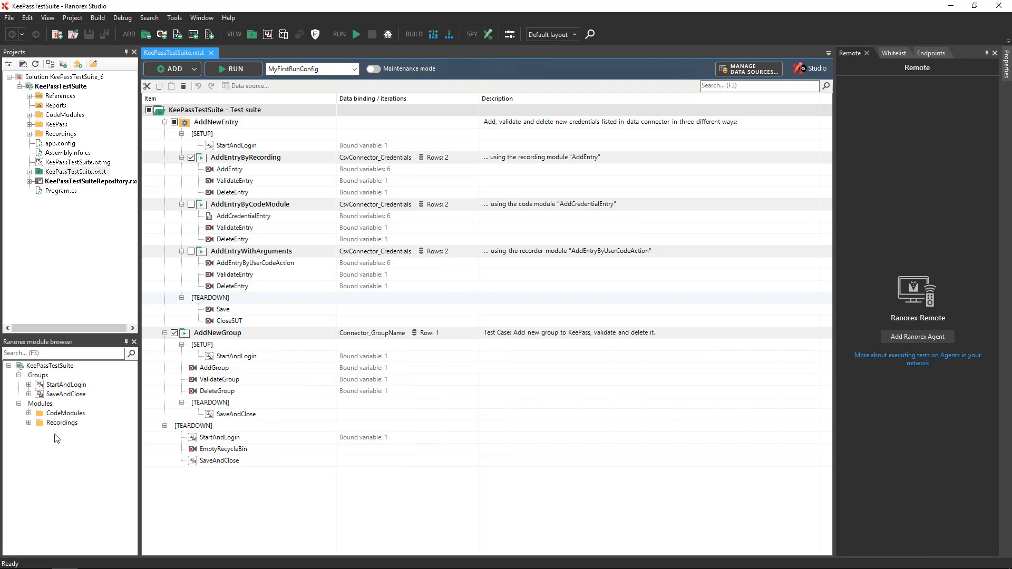
Step: Examine the code modules, recordings, module groups and the AddEntry recording's variables in the KeePassTestSuite module browser
{"action": "left_click", "coordinate": [29, 423]}
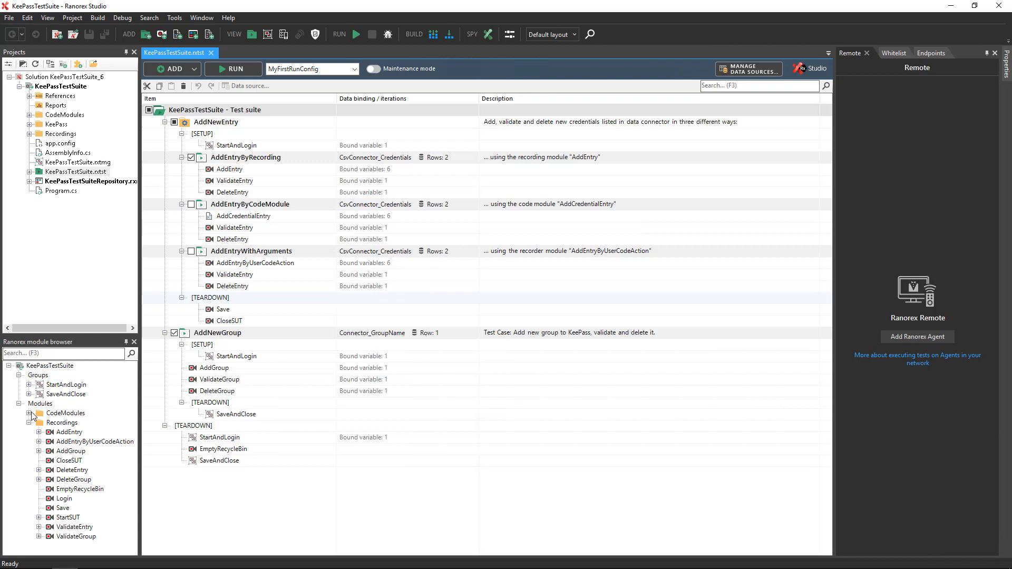
{"action": "left_click", "coordinate": [29, 413]}
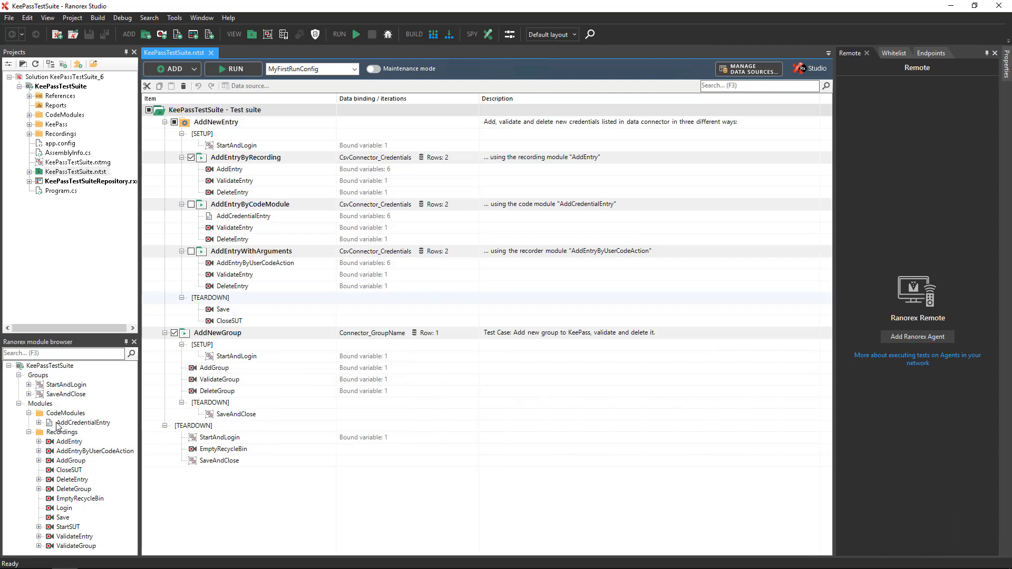
{"action": "left_click", "coordinate": [28, 385]}
{"action": "left_click", "coordinate": [29, 423]}
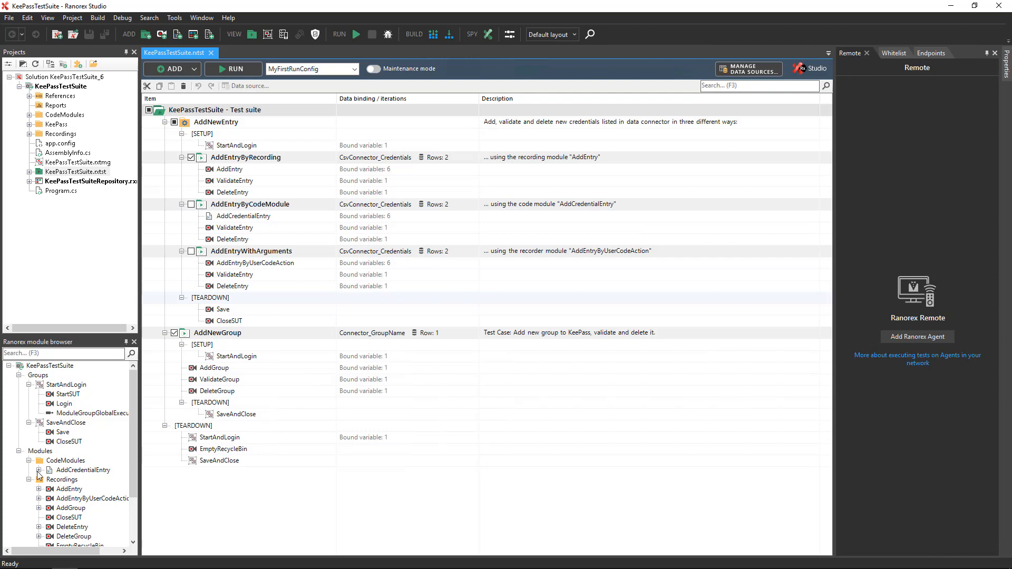
{"action": "left_click", "coordinate": [39, 489]}
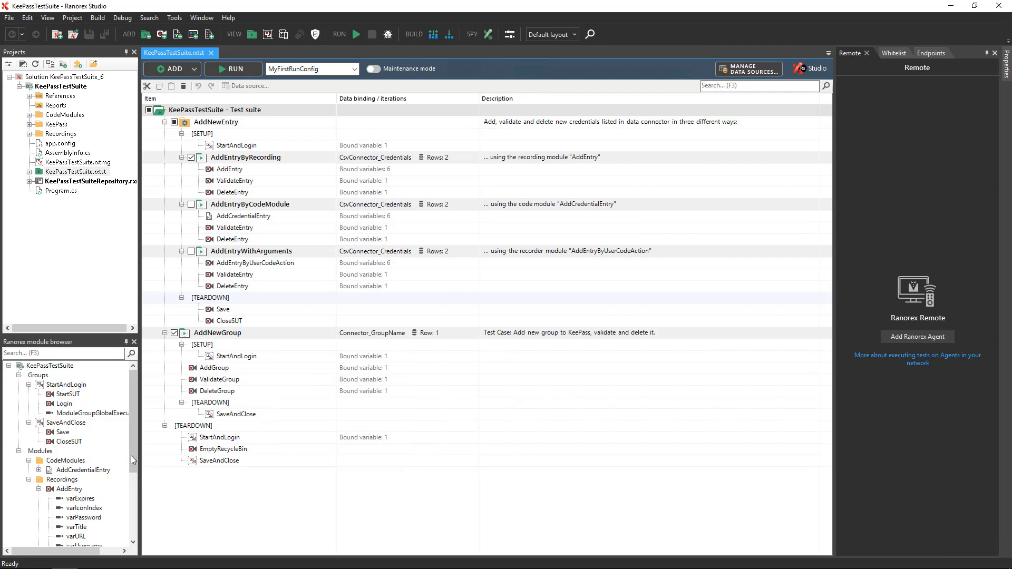
{"action": "left_click_drag", "start_coordinate": [130, 455], "coordinate": [129, 474]}
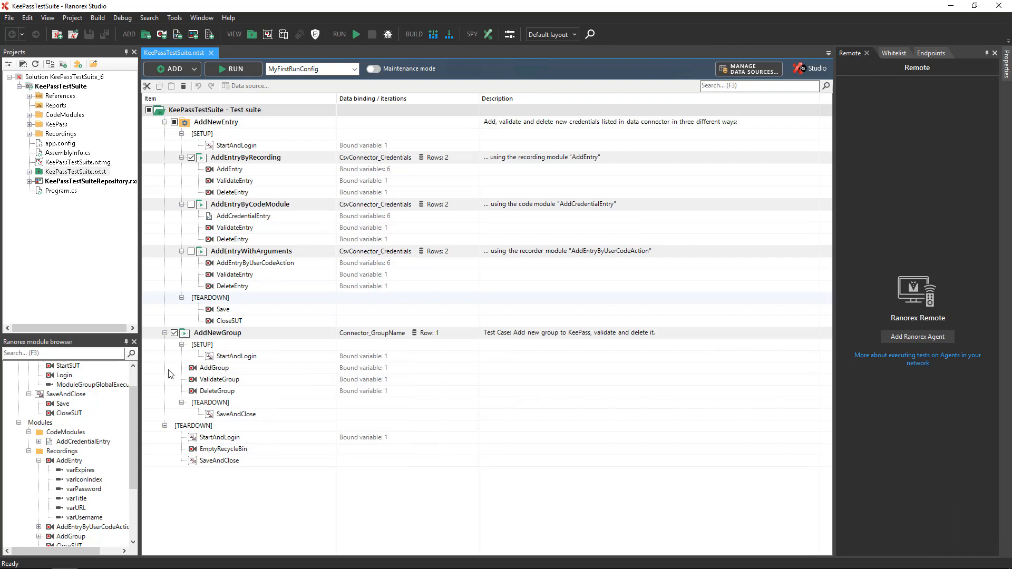
Step: Open the AddEntry recording and inspect the Login and MainForm repository items and the Edit item used by its first action
{"action": "left_click", "coordinate": [66, 462]}
{"action": "double_click", "coordinate": [65, 461]}
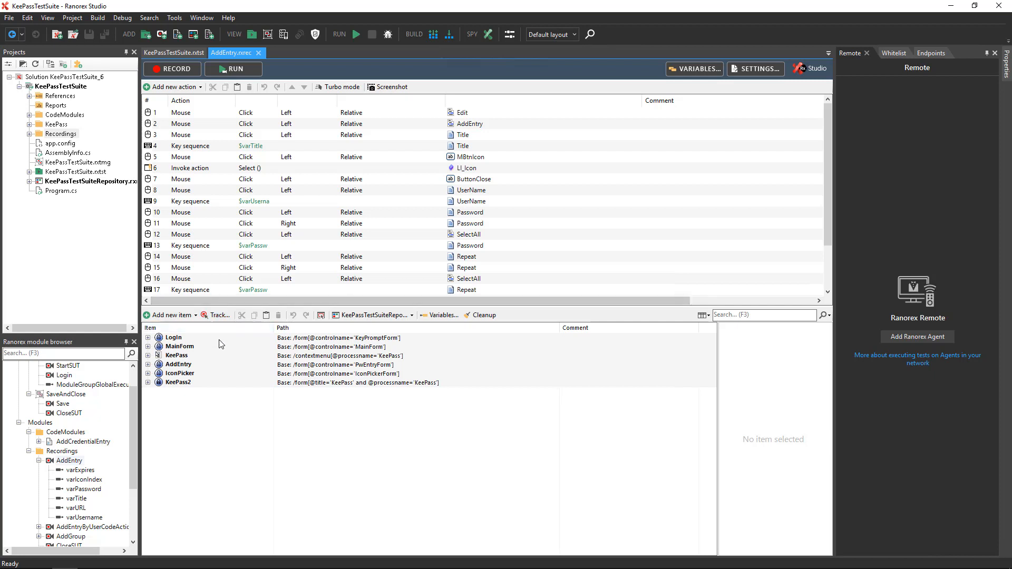
{"action": "left_click", "coordinate": [148, 338]}
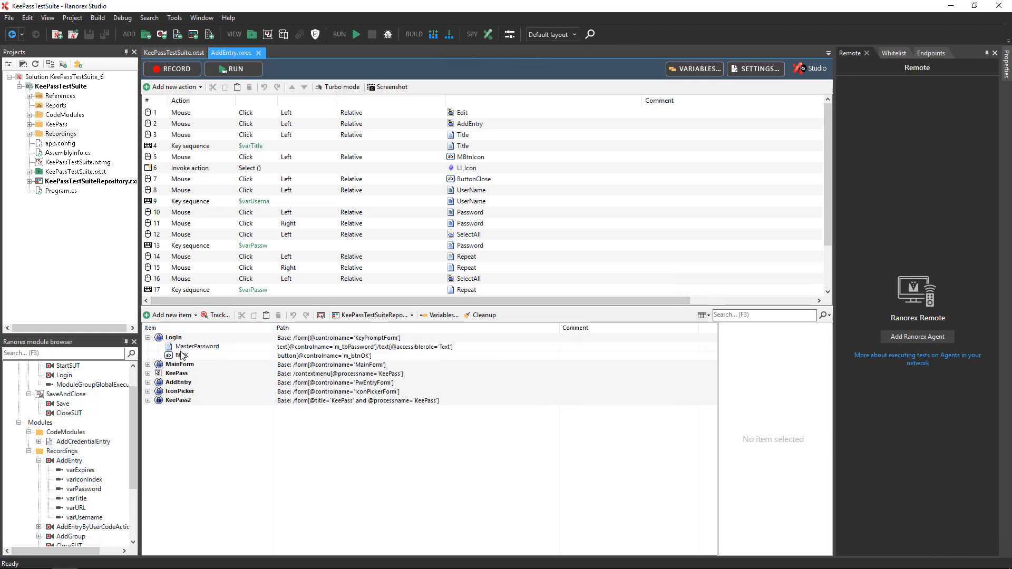
{"action": "left_click", "coordinate": [148, 365]}
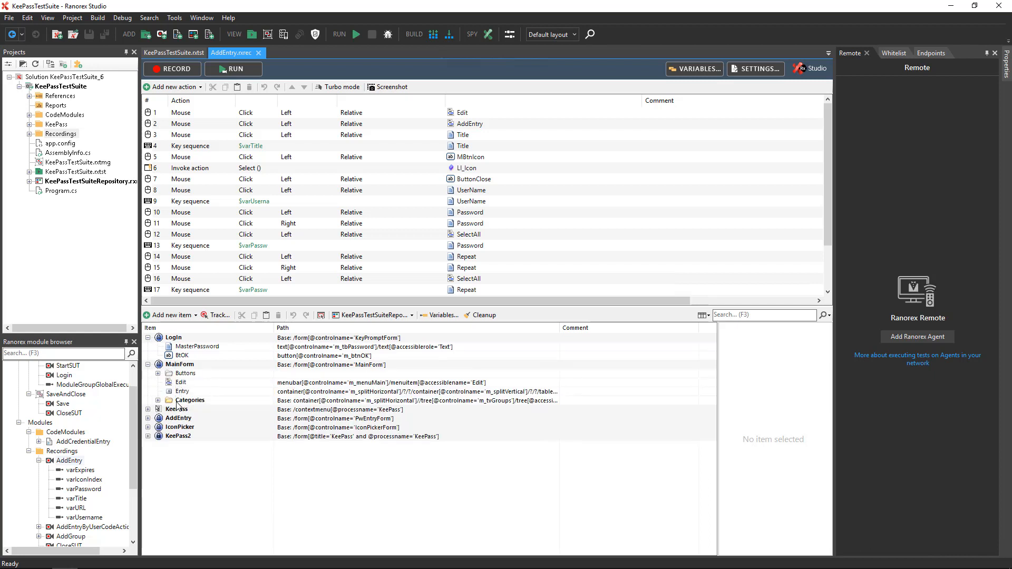
{"action": "left_click", "coordinate": [199, 114]}
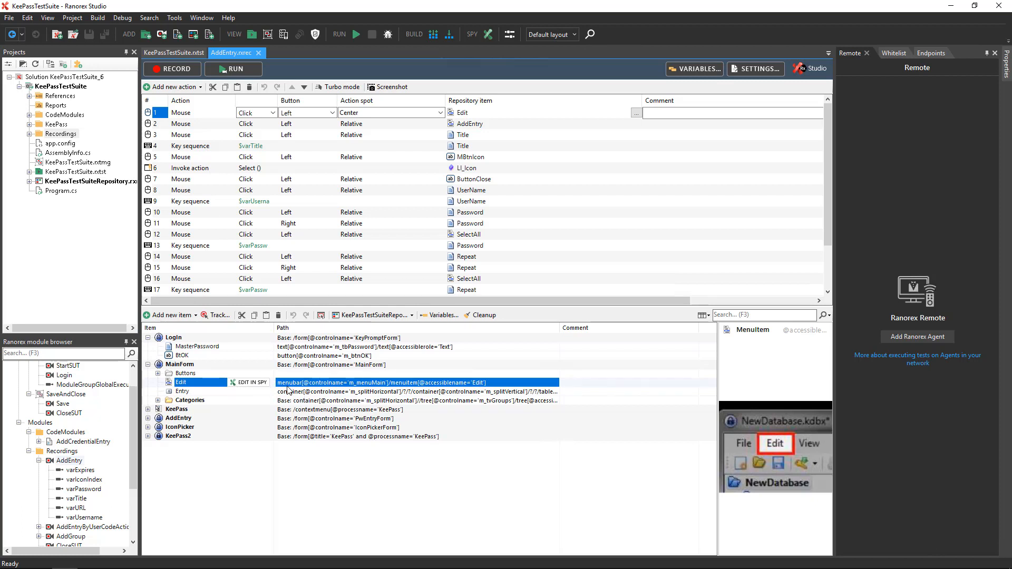
Step: Close the KeePassTestSuite solution
{"action": "left_click", "coordinate": [9, 18]}
{"action": "mouse_move", "coordinate": [33, 55]}
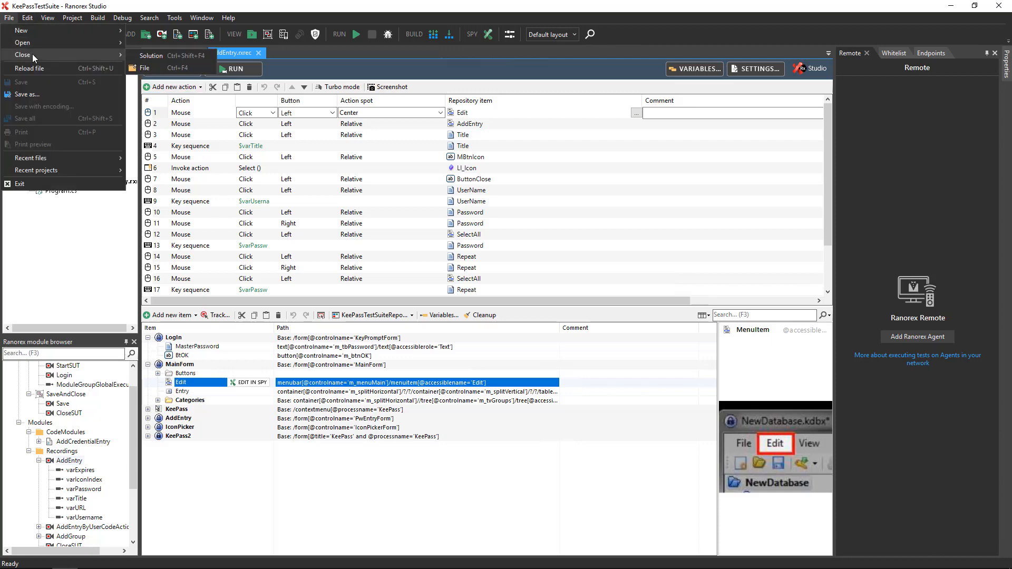
{"action": "left_click", "coordinate": [151, 55]}
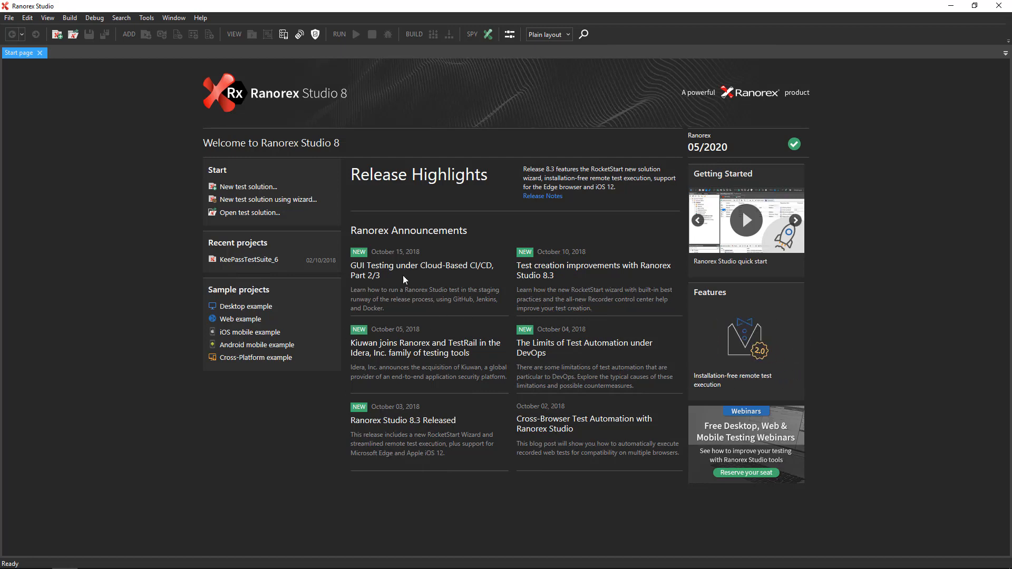
Step: Start a new desktop test solution with the wizard, name it FirstTest, and accept the default location and additional options
{"action": "left_click", "coordinate": [287, 203]}
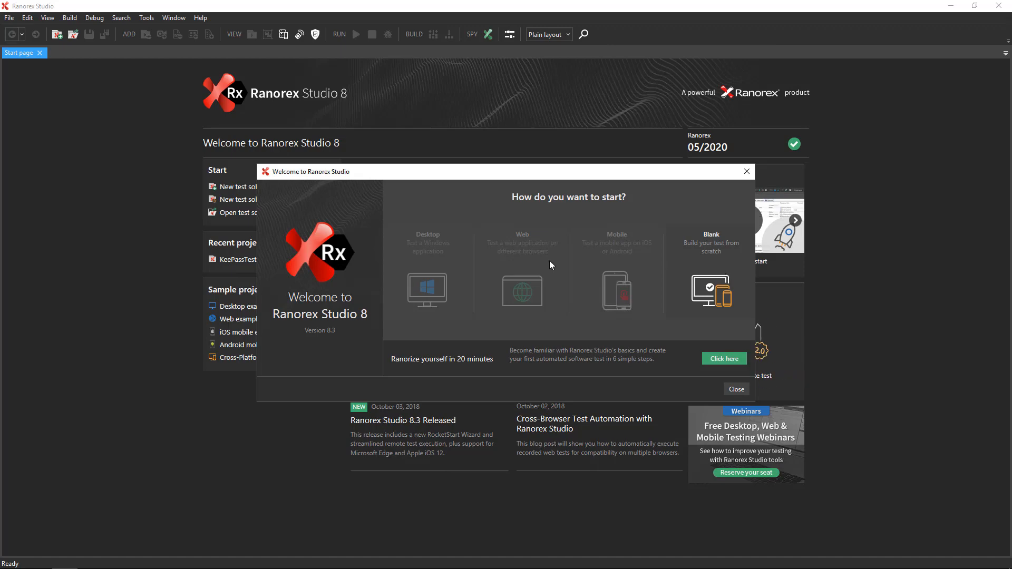
{"action": "left_click", "coordinate": [431, 289]}
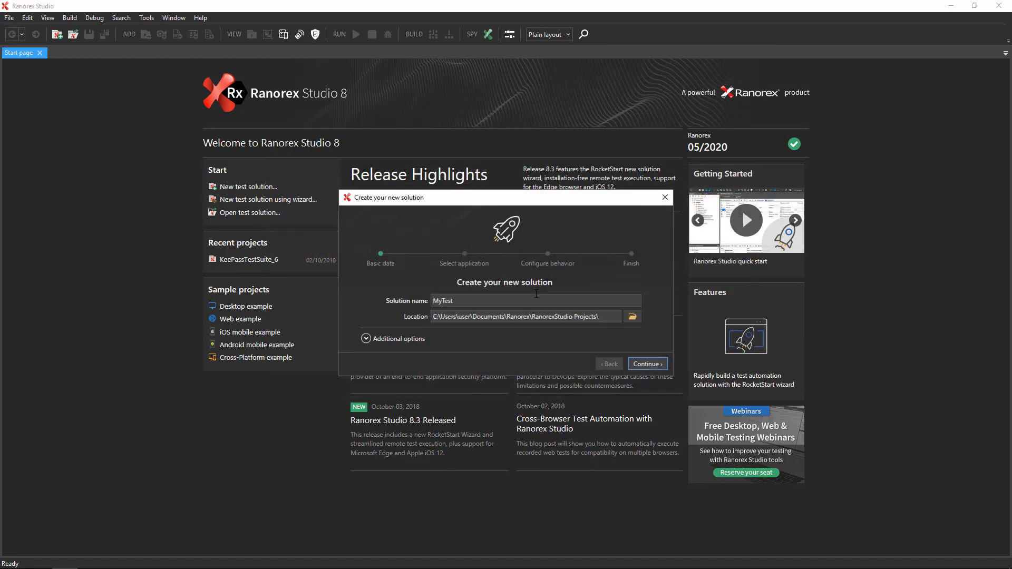
{"action": "double_click", "coordinate": [489, 298]}
{"action": "type", "text": "FirstTest"}
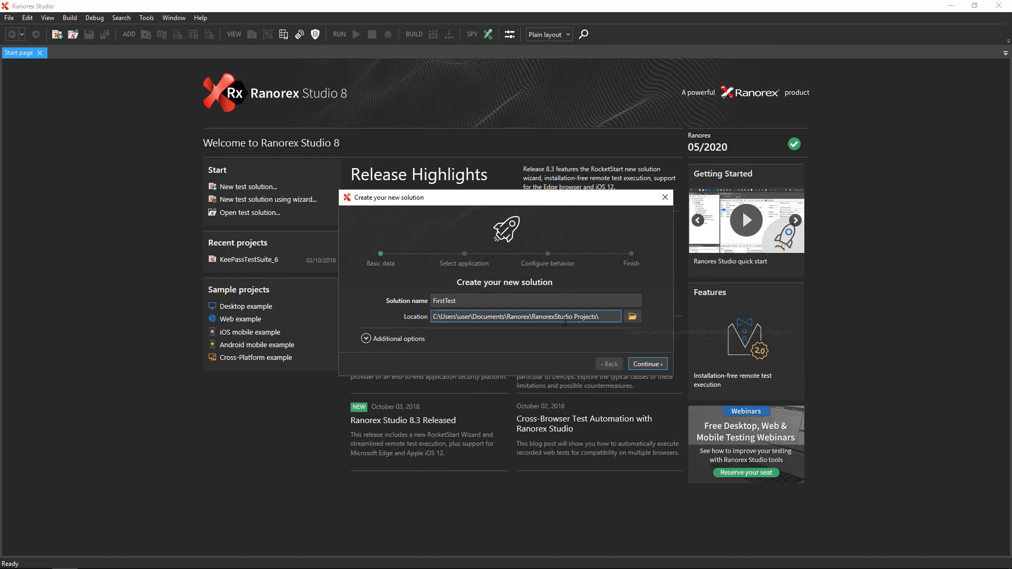
{"action": "left_click", "coordinate": [366, 338]}
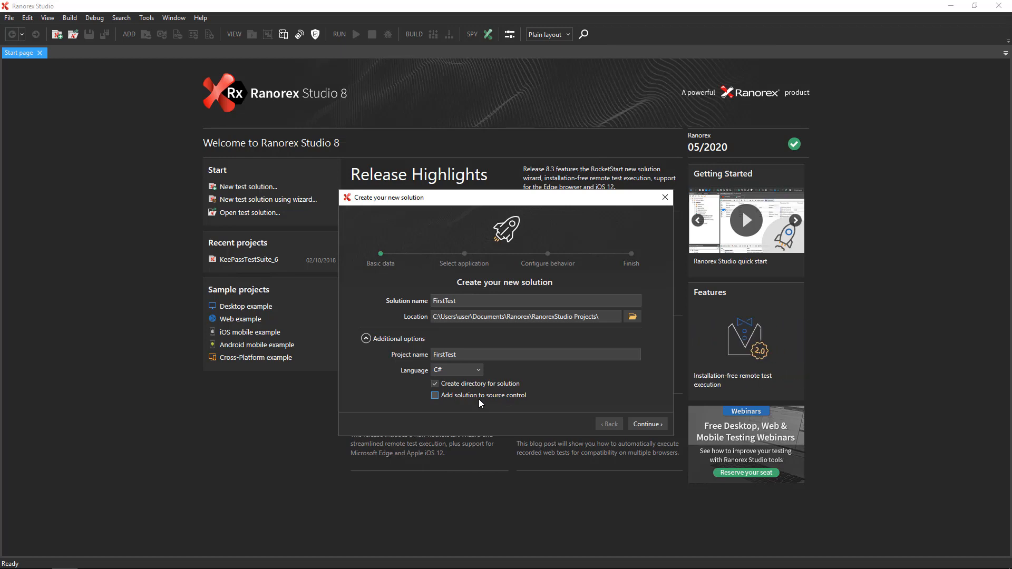
{"action": "left_click", "coordinate": [644, 425]}
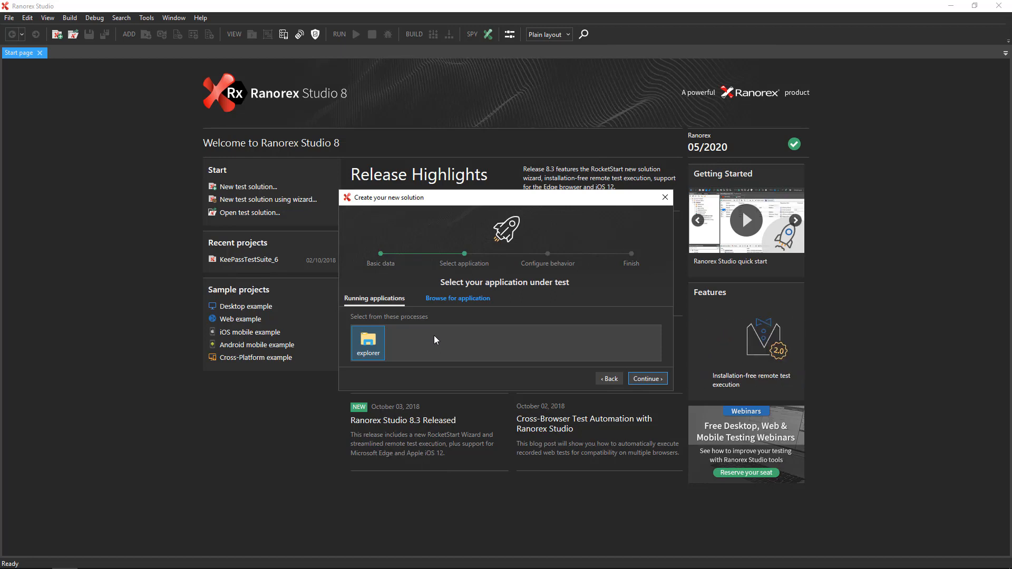
Step: Choose RxDemoApp.exe from the Downloads folder as the application under test, without start-up arguments
{"action": "left_click", "coordinate": [448, 299]}
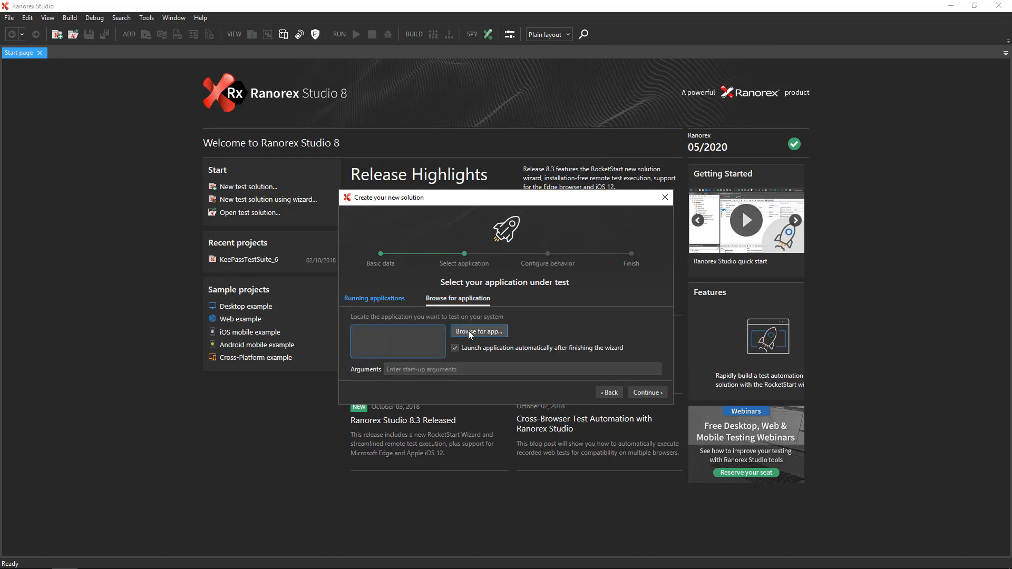
{"action": "left_click", "coordinate": [468, 331]}
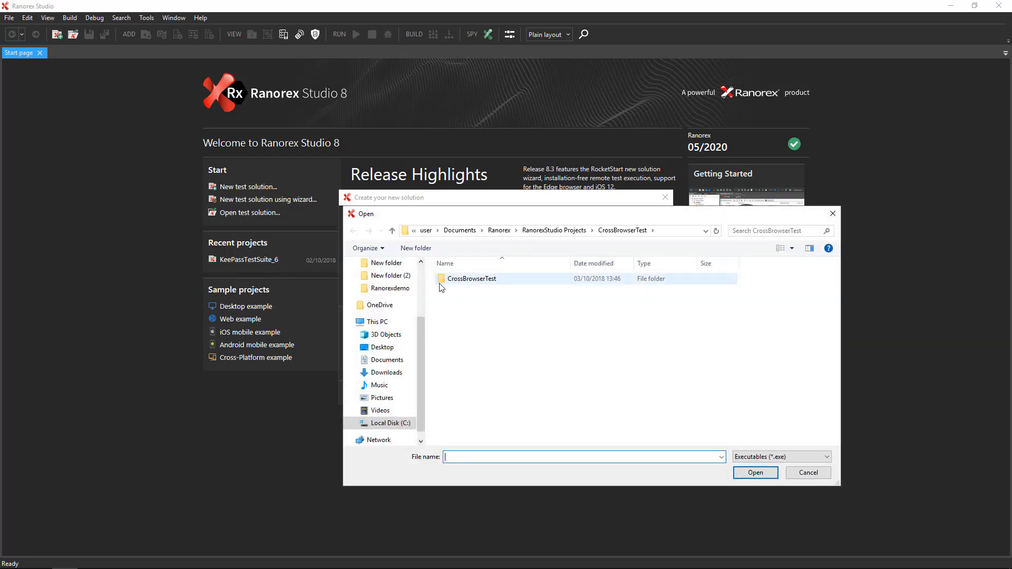
{"action": "left_click_drag", "start_coordinate": [423, 328], "coordinate": [419, 290]}
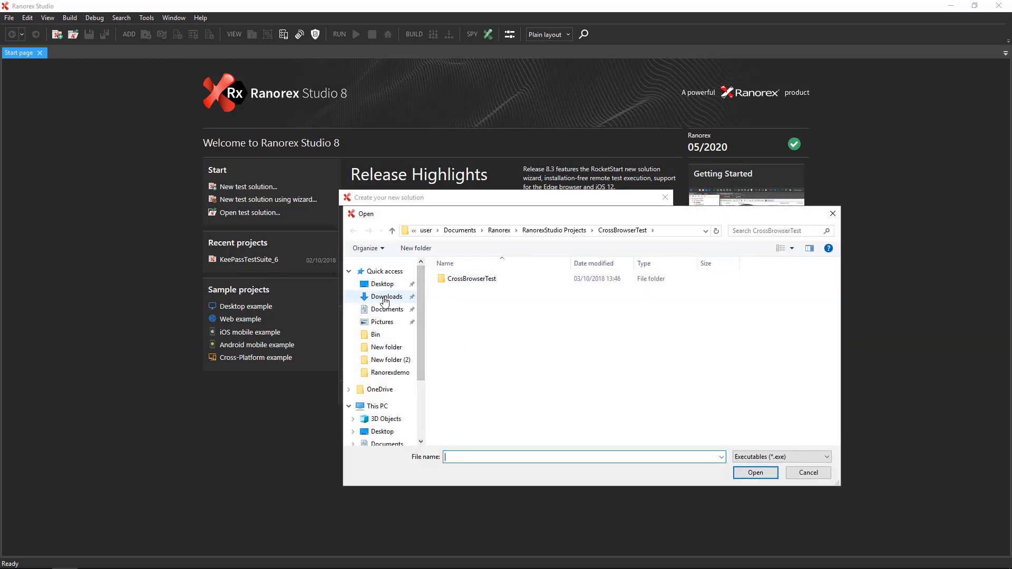
{"action": "left_click", "coordinate": [387, 296]}
{"action": "left_click", "coordinate": [466, 299]}
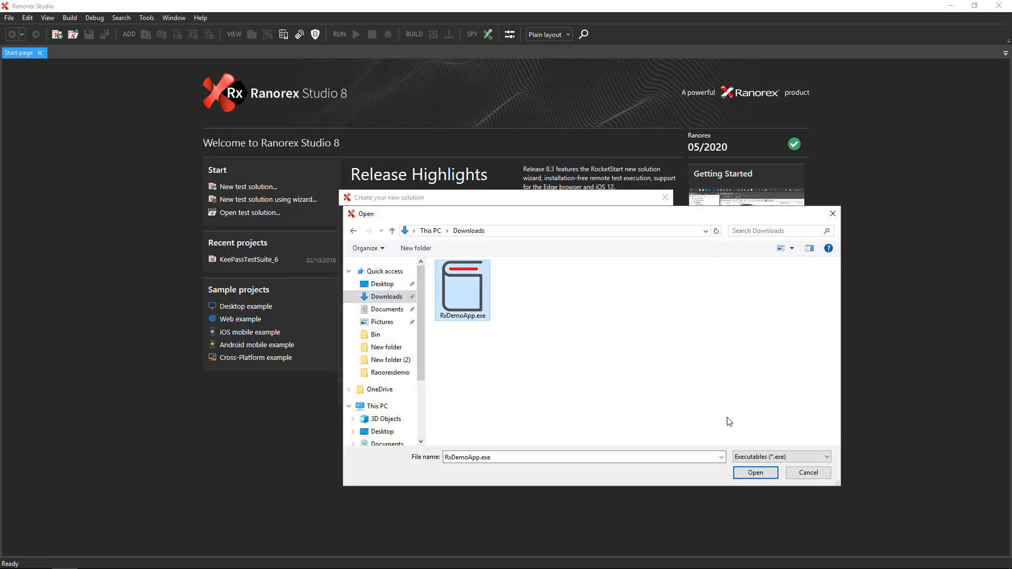
{"action": "left_click", "coordinate": [756, 473]}
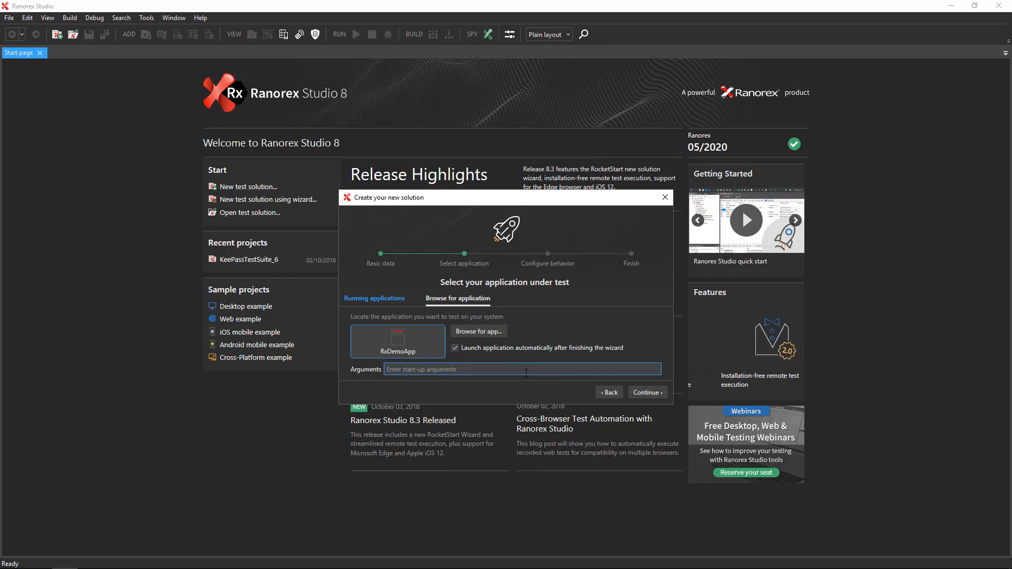
{"action": "left_click", "coordinate": [647, 393]}
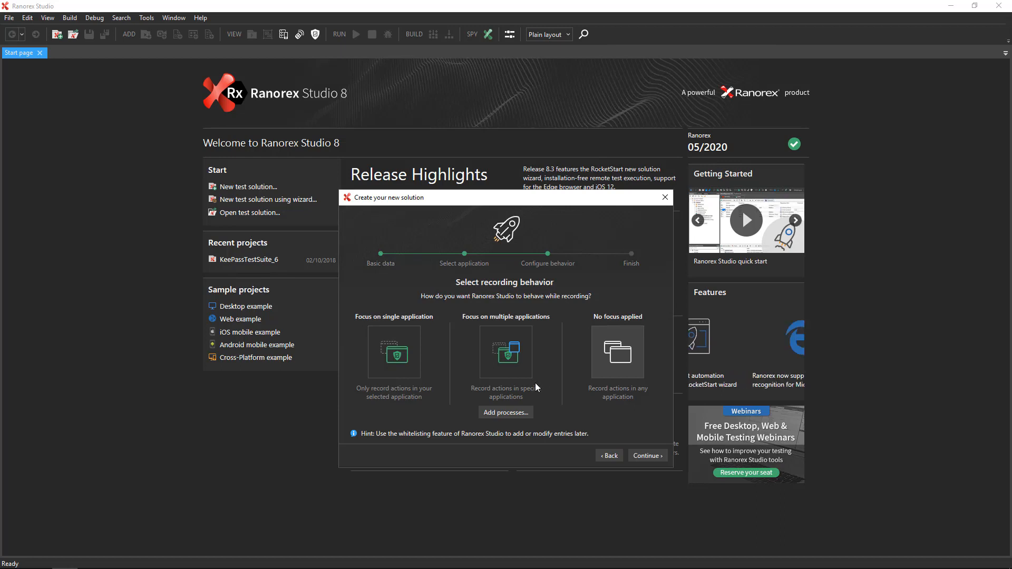
Step: Set the recording behavior to focus on a single application and complete the new solution wizard
{"action": "left_click", "coordinate": [392, 372]}
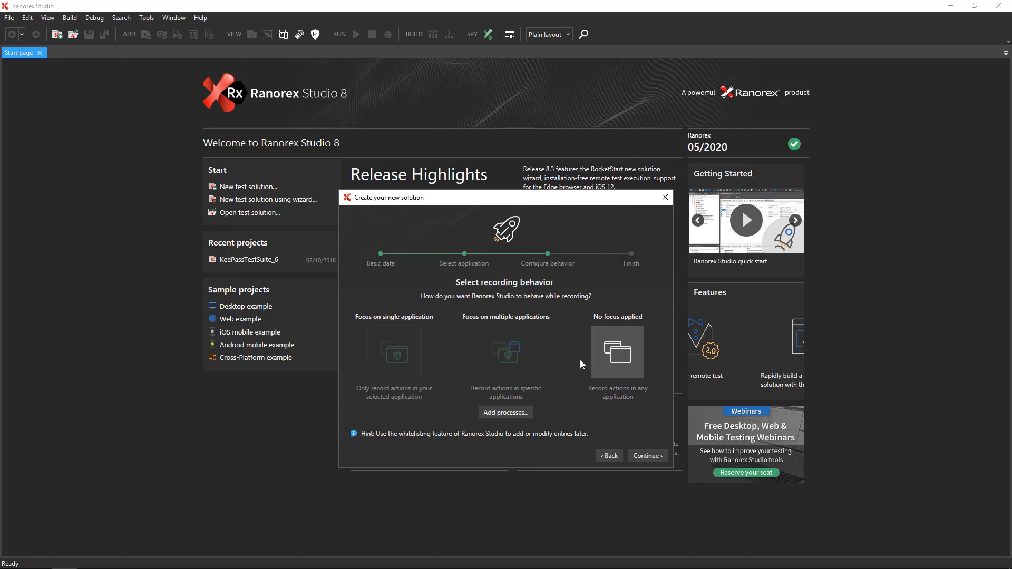
{"action": "left_click", "coordinate": [400, 364]}
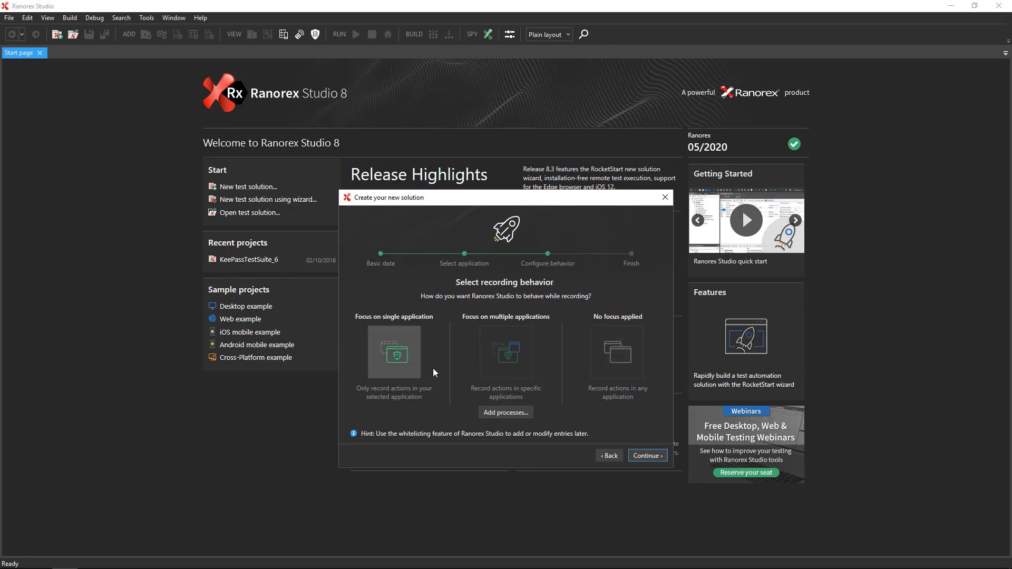
{"action": "left_click", "coordinate": [646, 454]}
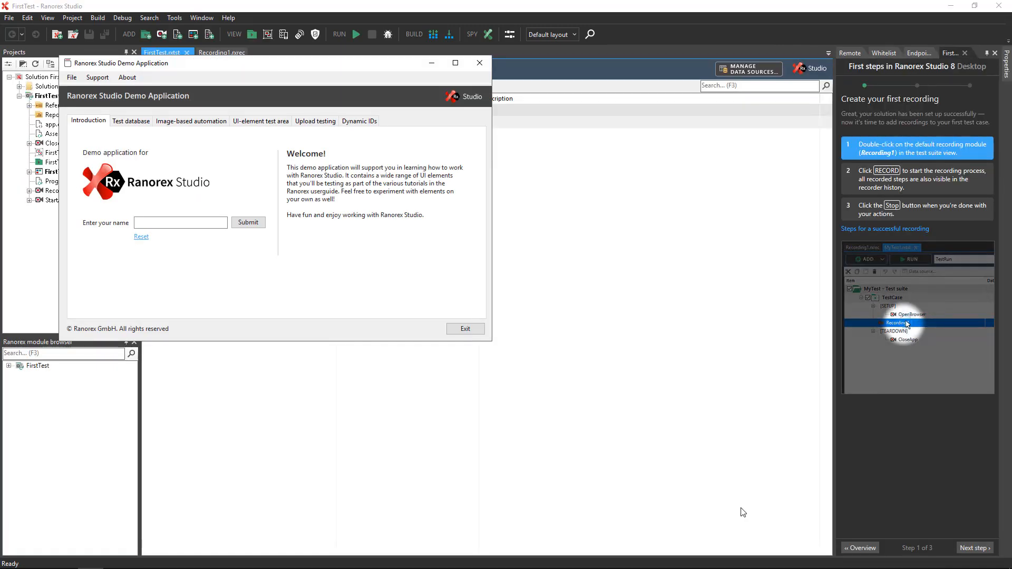
Step: Switch back to Ranorex Studio and examine the FirstTest modules and the contents of TestCase in the test suite
{"action": "left_click", "coordinate": [612, 69]}
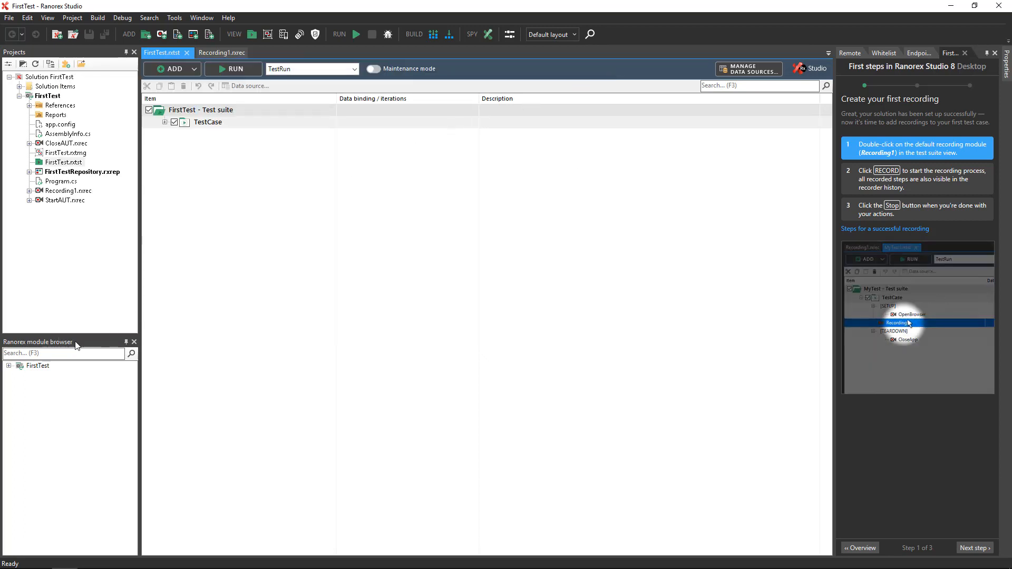
{"action": "left_click", "coordinate": [8, 366]}
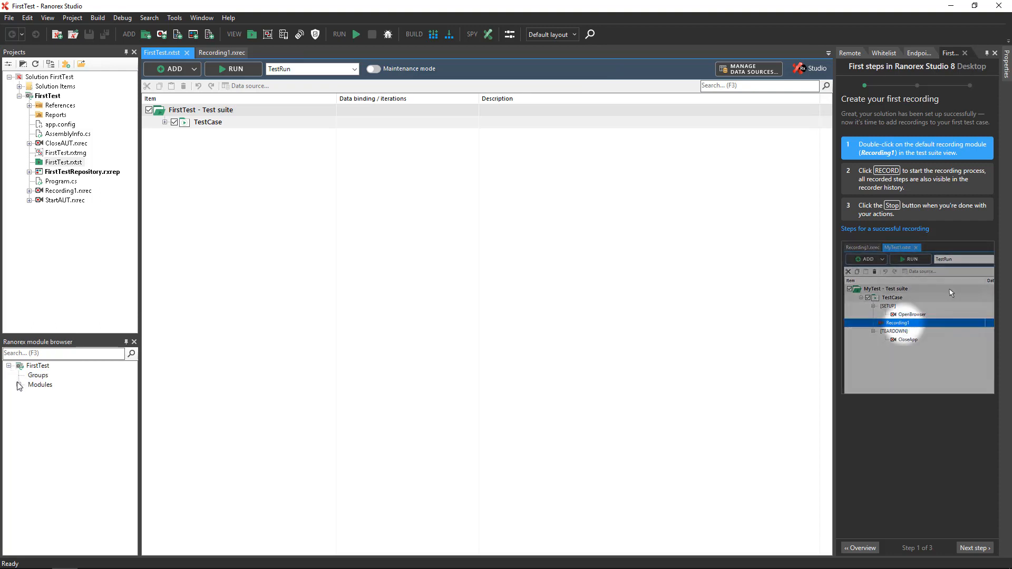
{"action": "left_click", "coordinate": [19, 385]}
{"action": "left_click", "coordinate": [45, 395]}
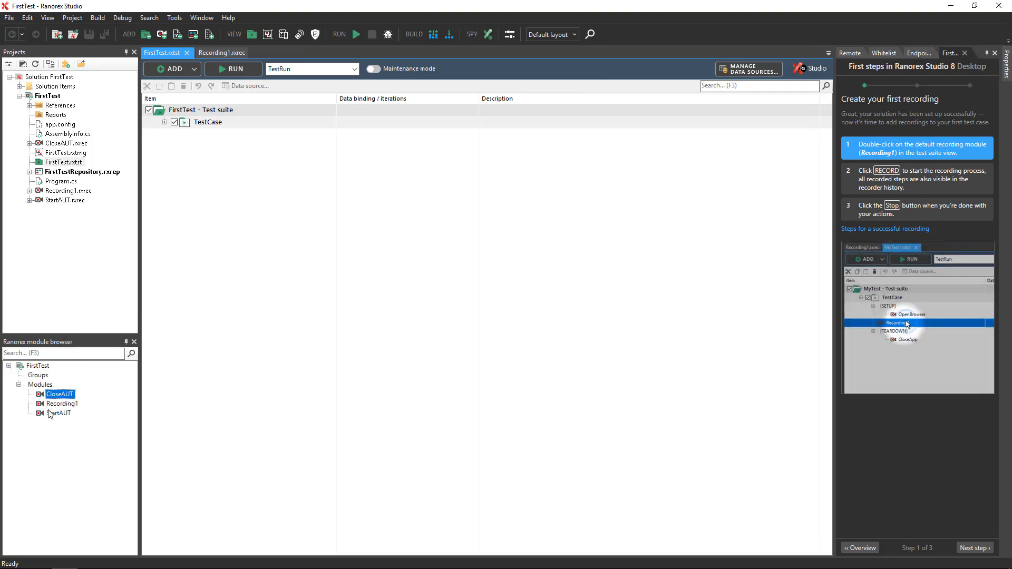
{"action": "left_click", "coordinate": [52, 415]}
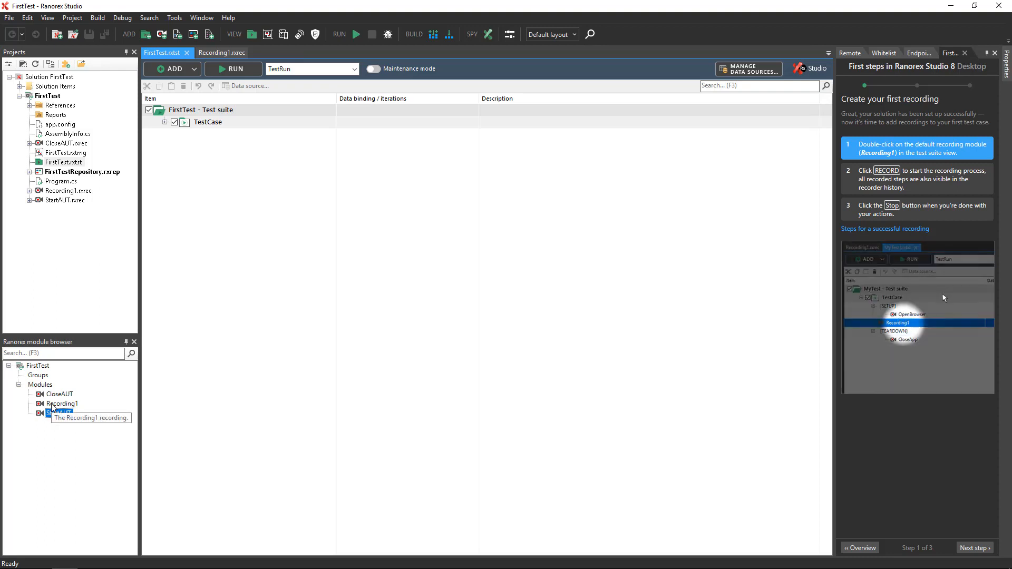
{"action": "left_click", "coordinate": [54, 404]}
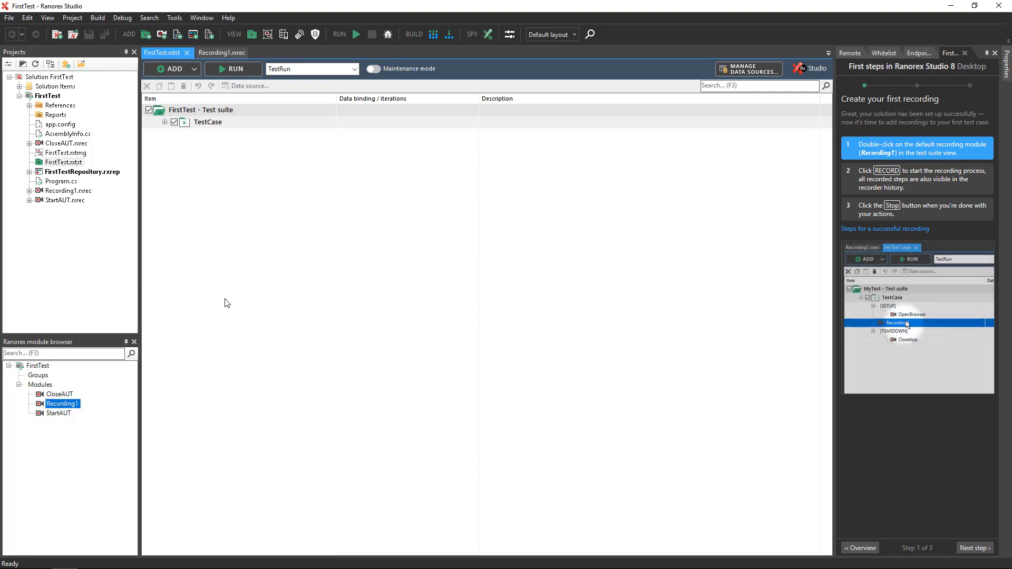
{"action": "left_click", "coordinate": [199, 123]}
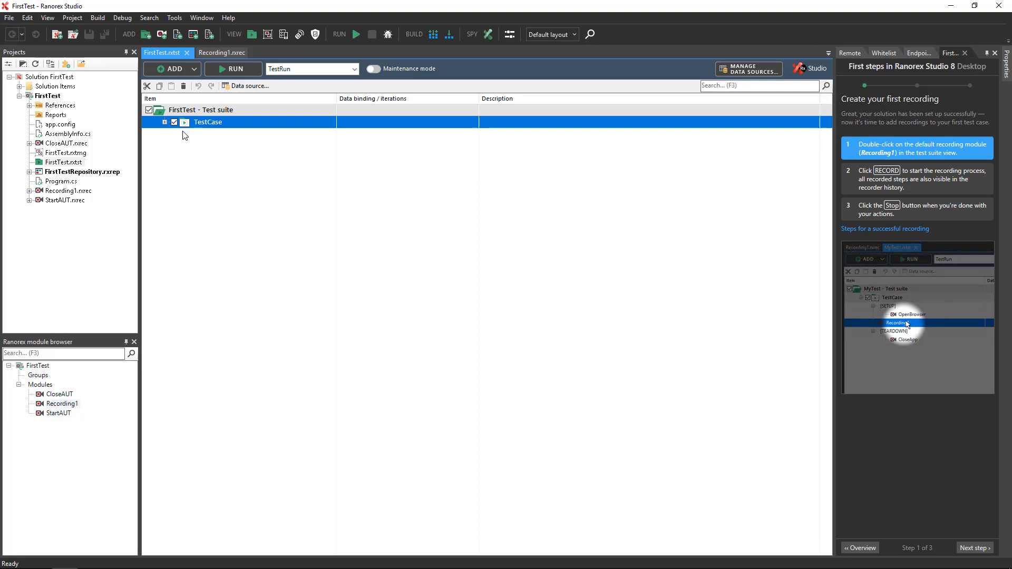
{"action": "left_click", "coordinate": [165, 123]}
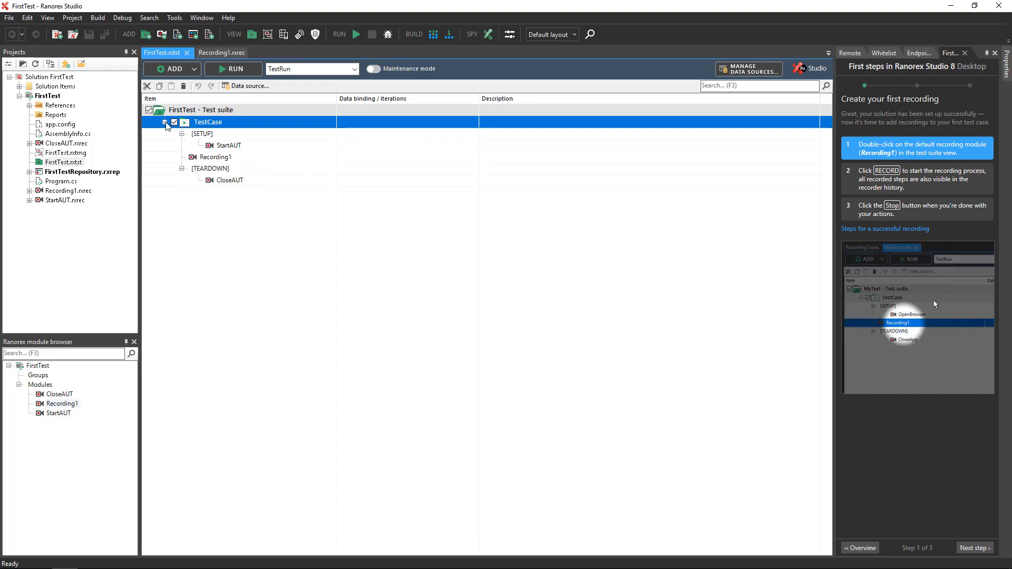